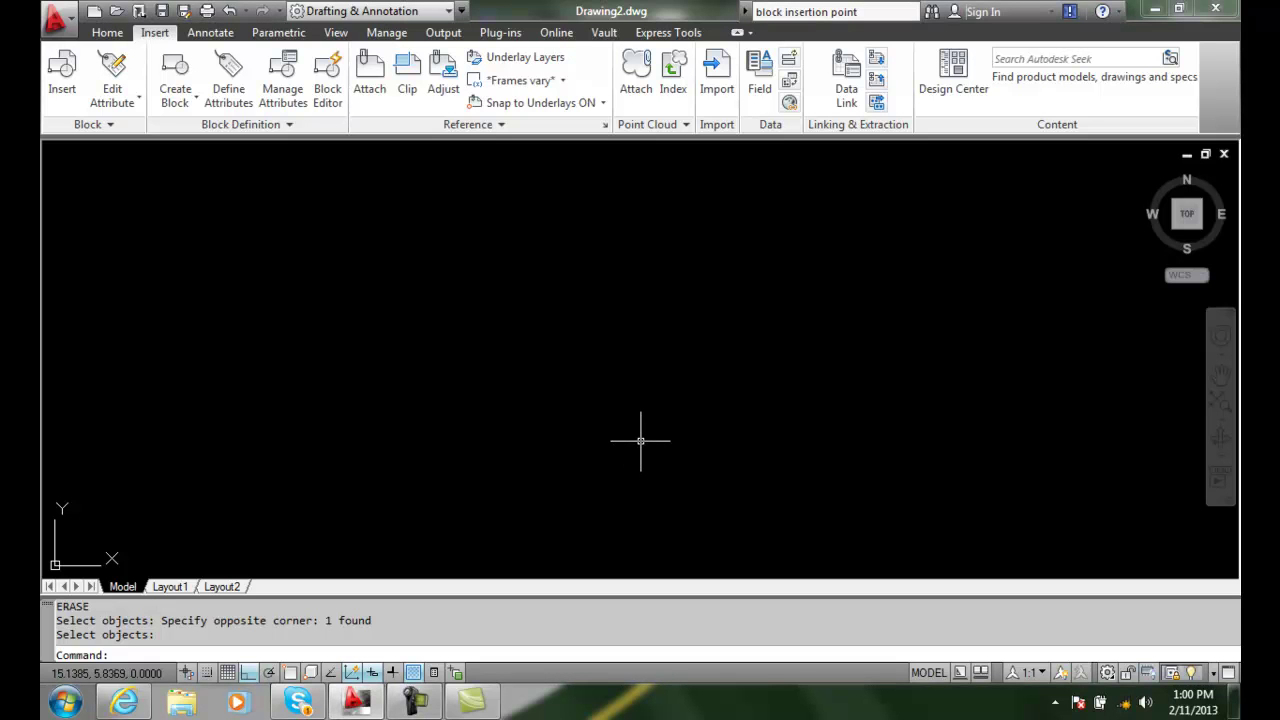
# - Open the Insert dialog for block 'square' and set its scale to be specified on-screen
pyautogui.click(62, 72)
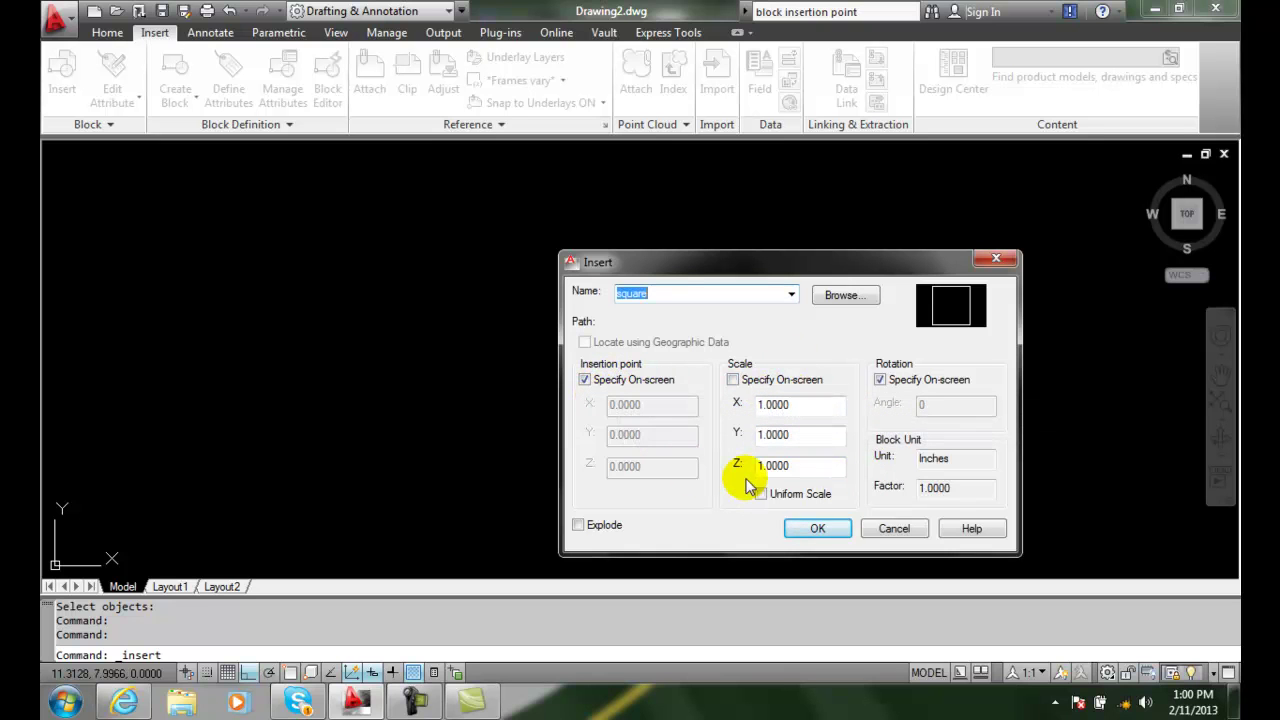
pyautogui.click(733, 381)
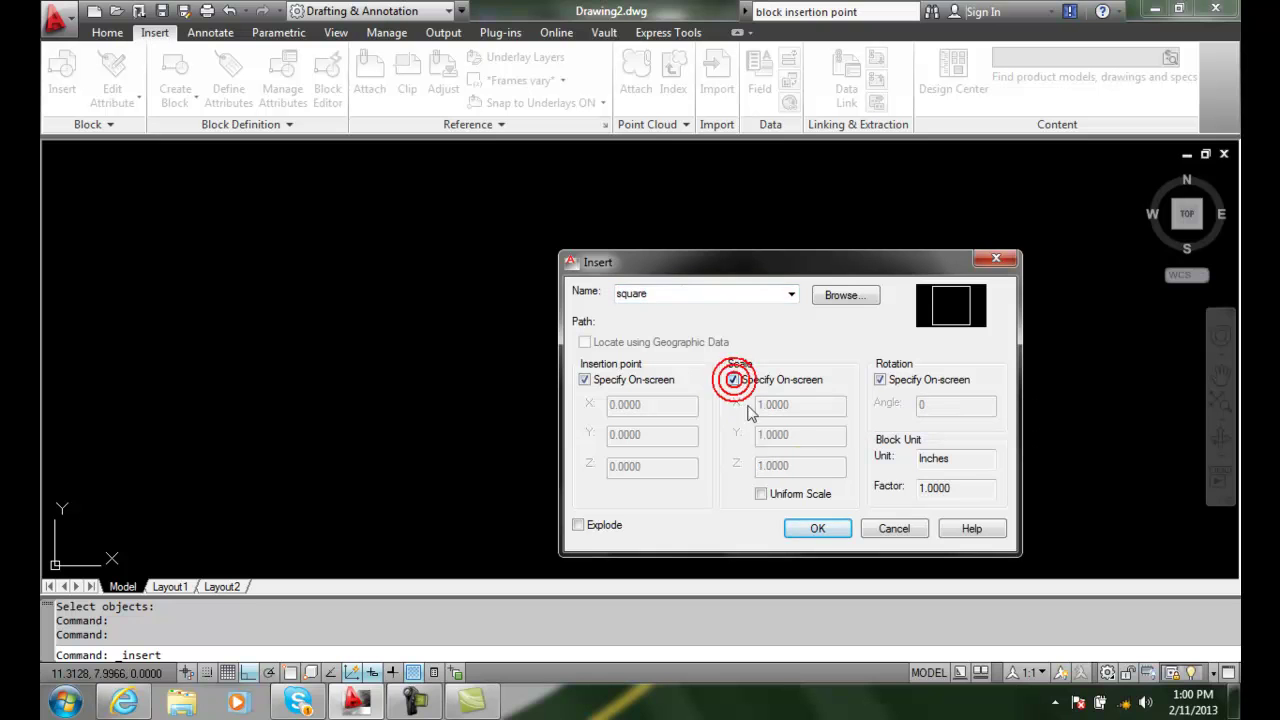
# - Place the square block near the drawing centre at X and Y scale 1 with 0 rotation
pyautogui.click(817, 529)
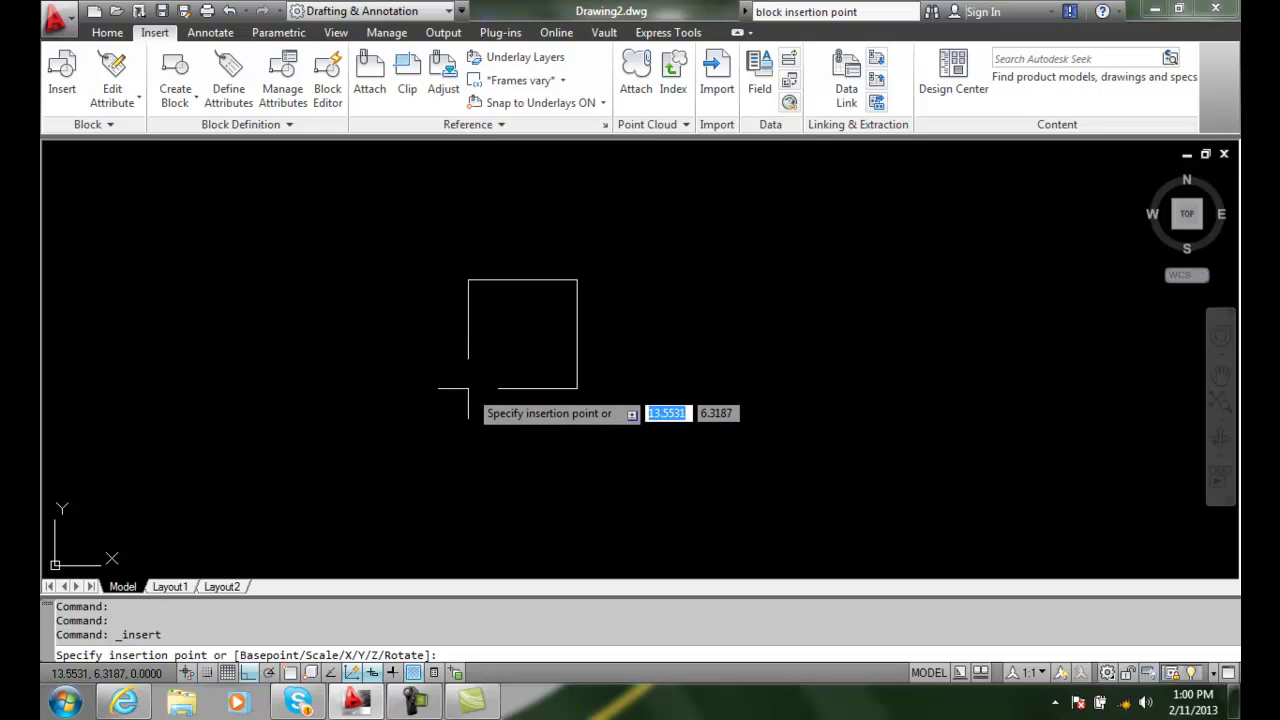
pyautogui.click(470, 389)
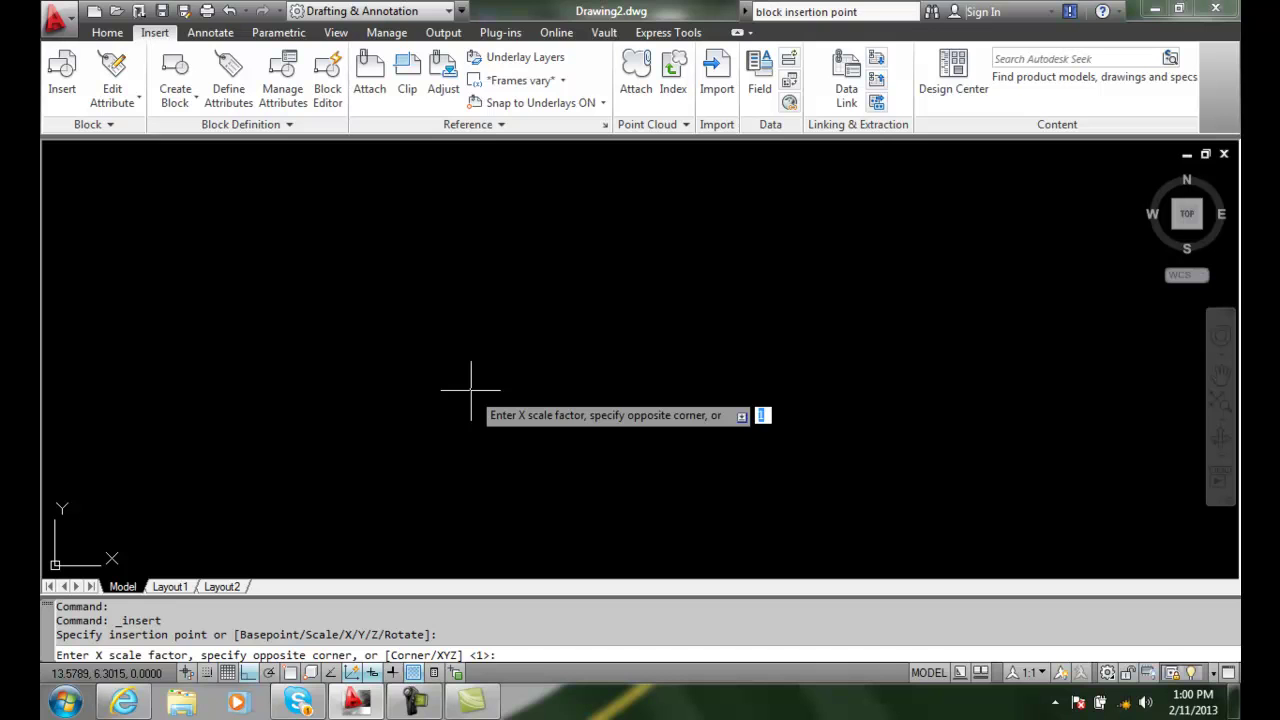
pyautogui.press('Return')
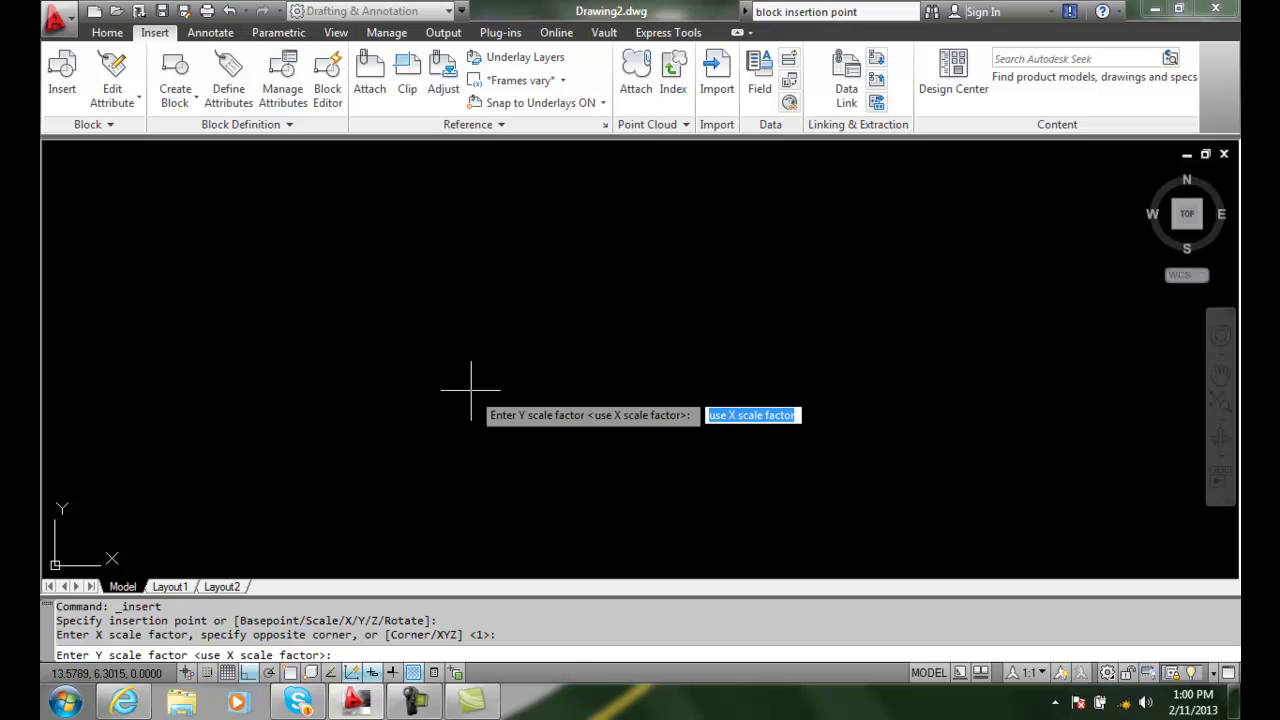
pyautogui.press('Return')
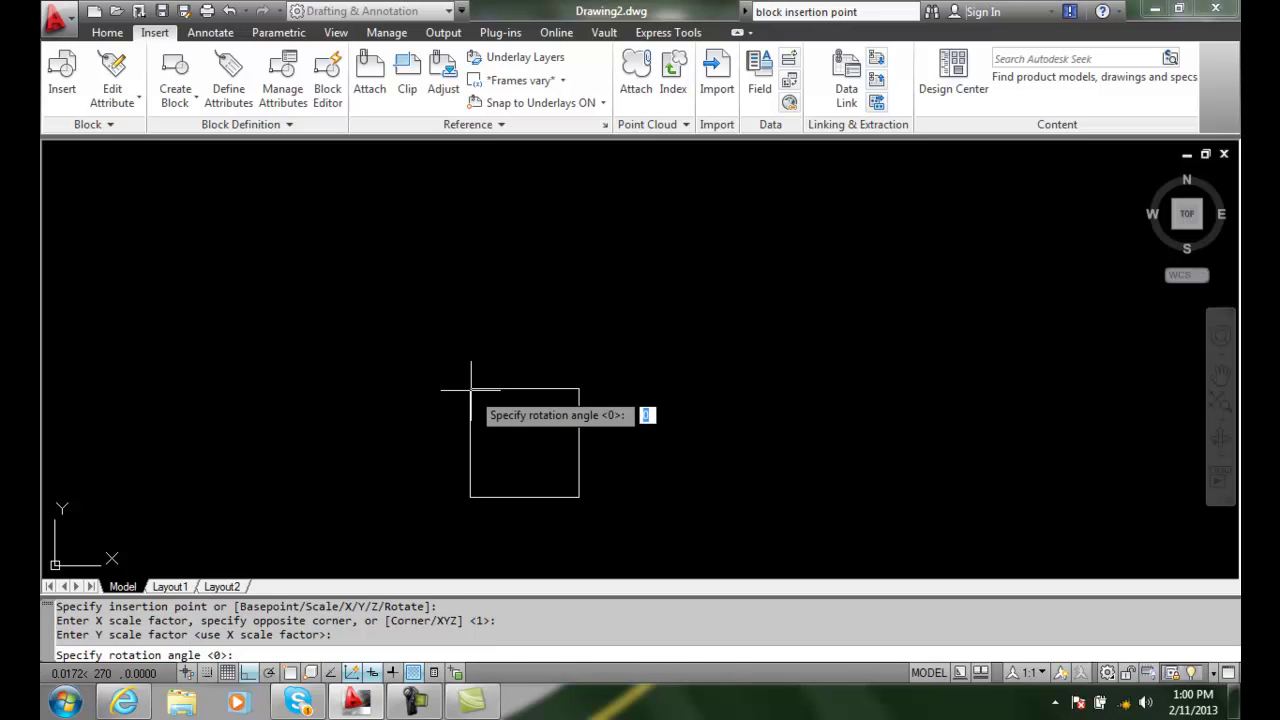
pyautogui.press('Return')
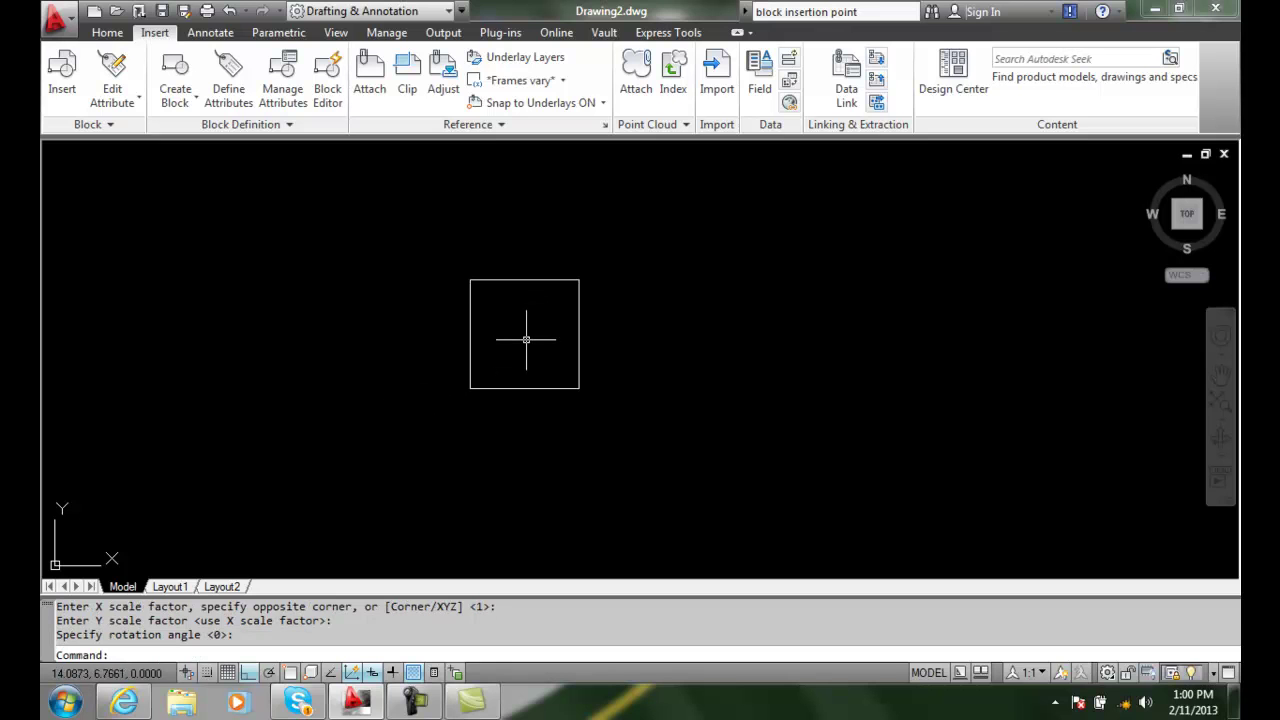
# - Insert the square block right of the original at X scale 4, Y scale 2, rotation 0
pyautogui.write('p')
pyautogui.press('Return')
pyautogui.moveTo(528, 349); pyautogui.dragTo(331, 351)
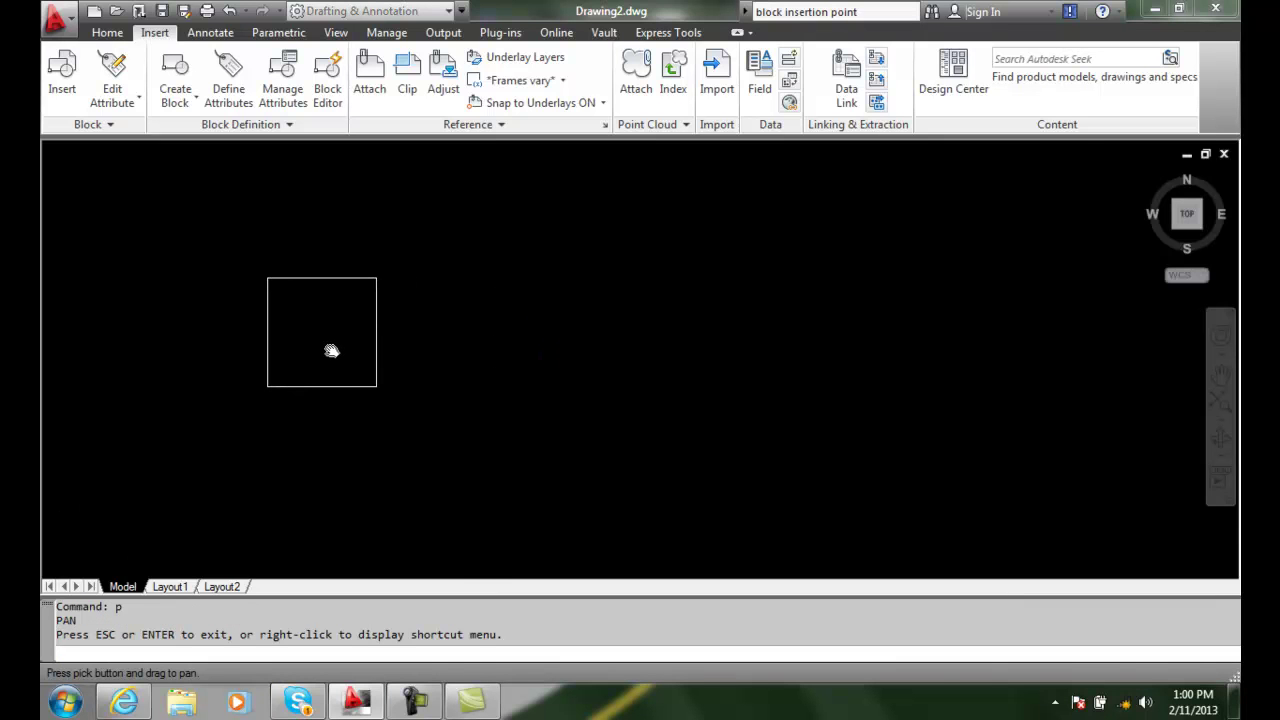
pyautogui.press('Escape')
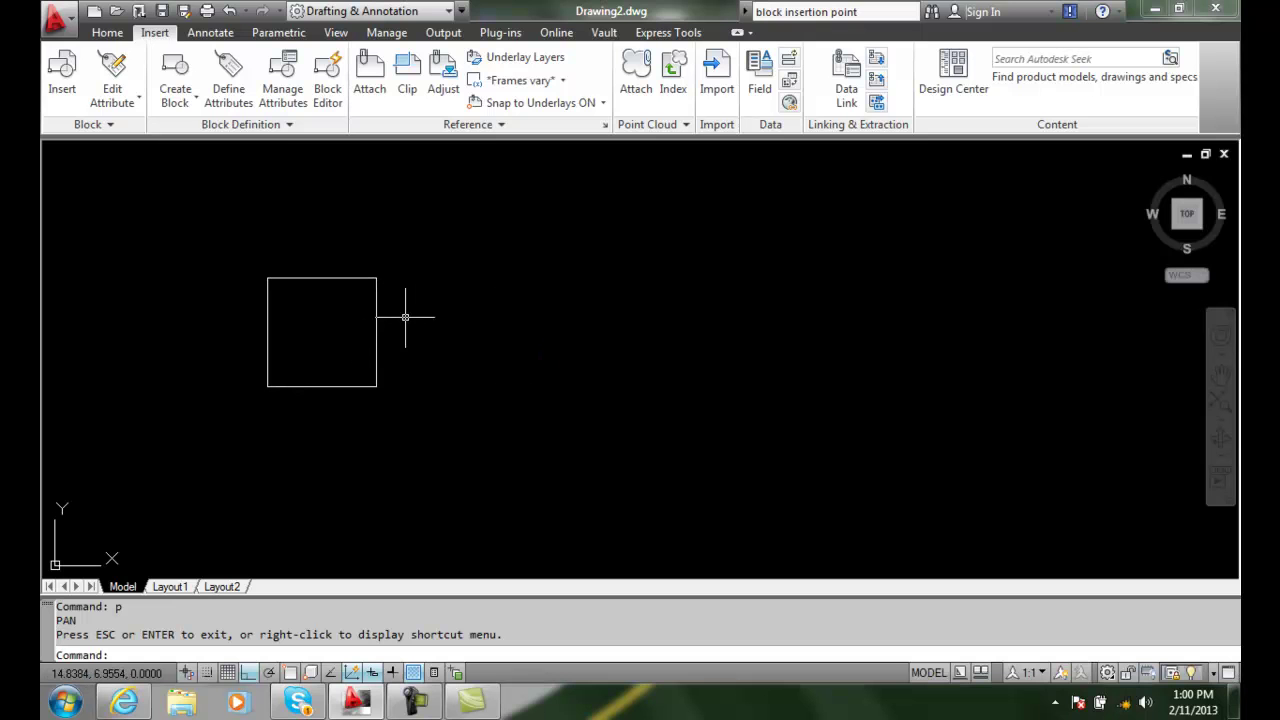
pyautogui.click(62, 75)
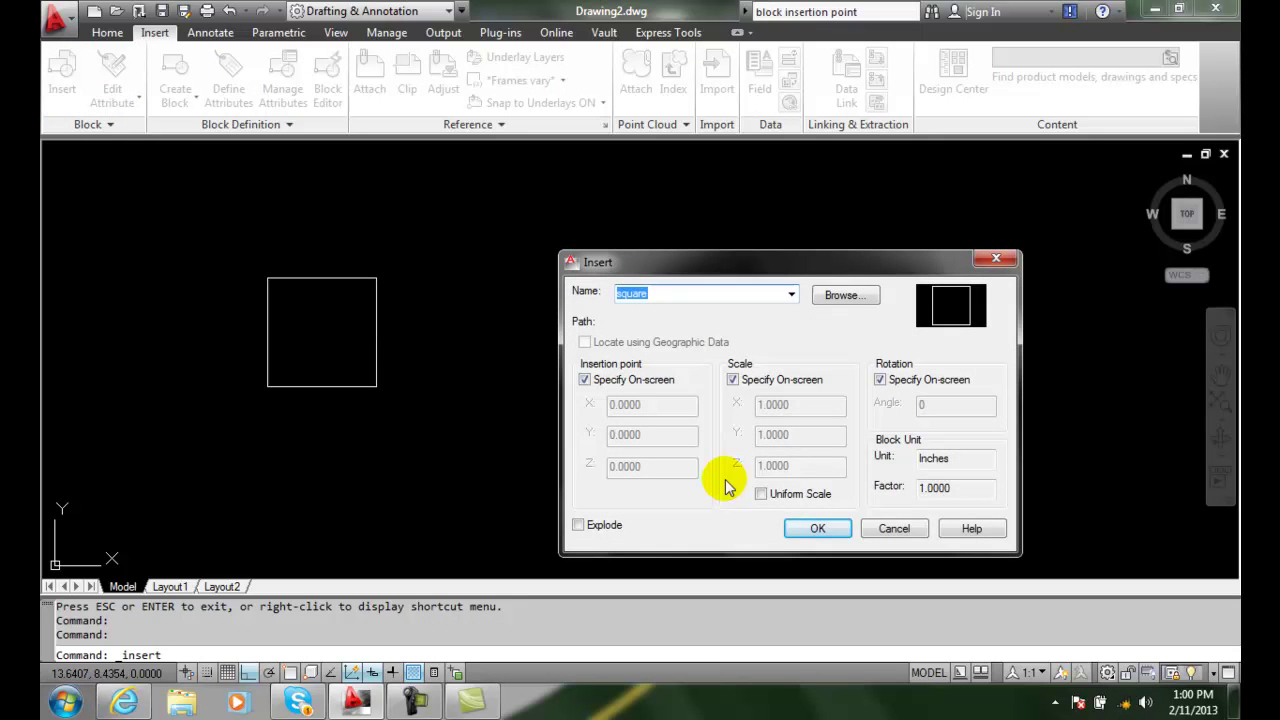
pyautogui.click(808, 528)
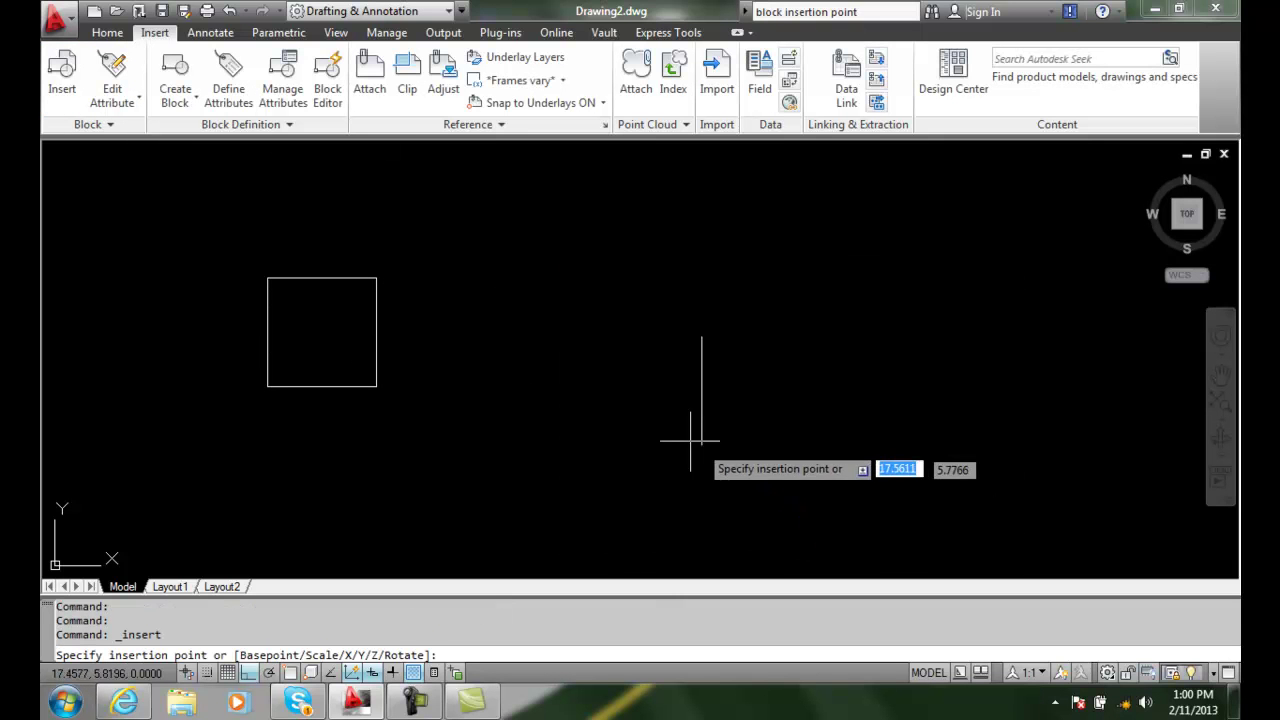
pyautogui.click(446, 387)
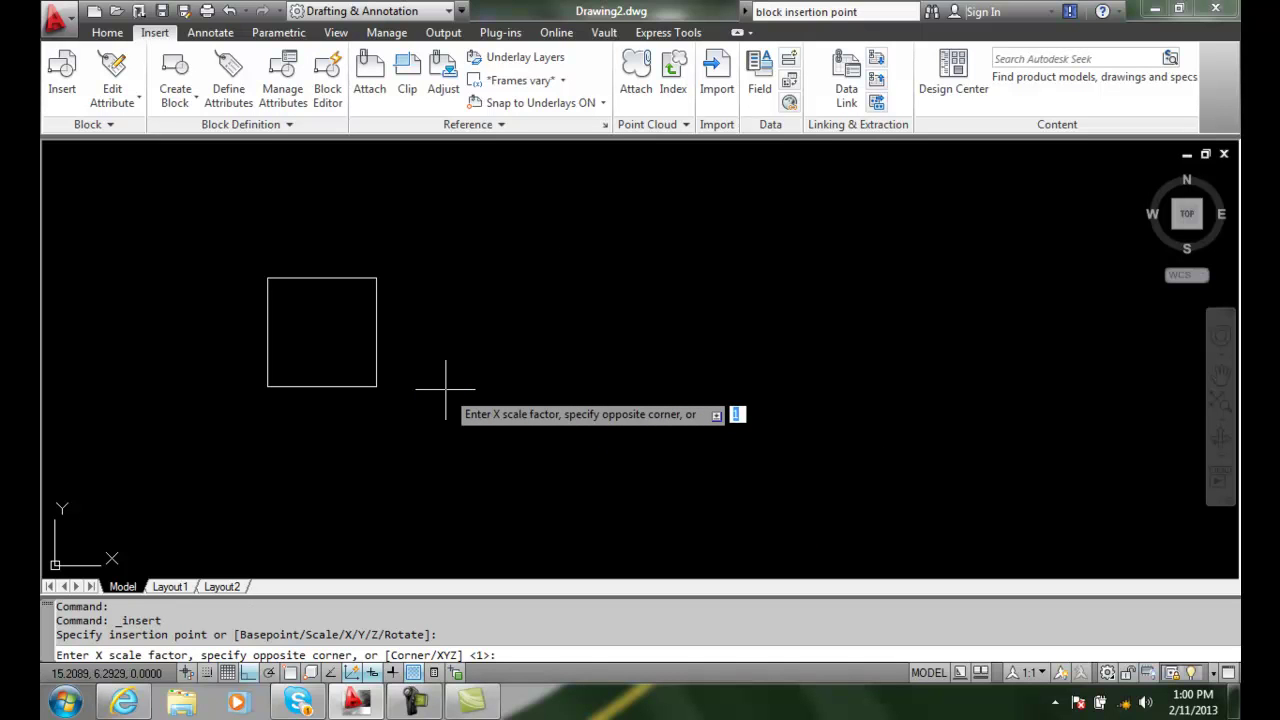
pyautogui.write('4')
pyautogui.press('Return')
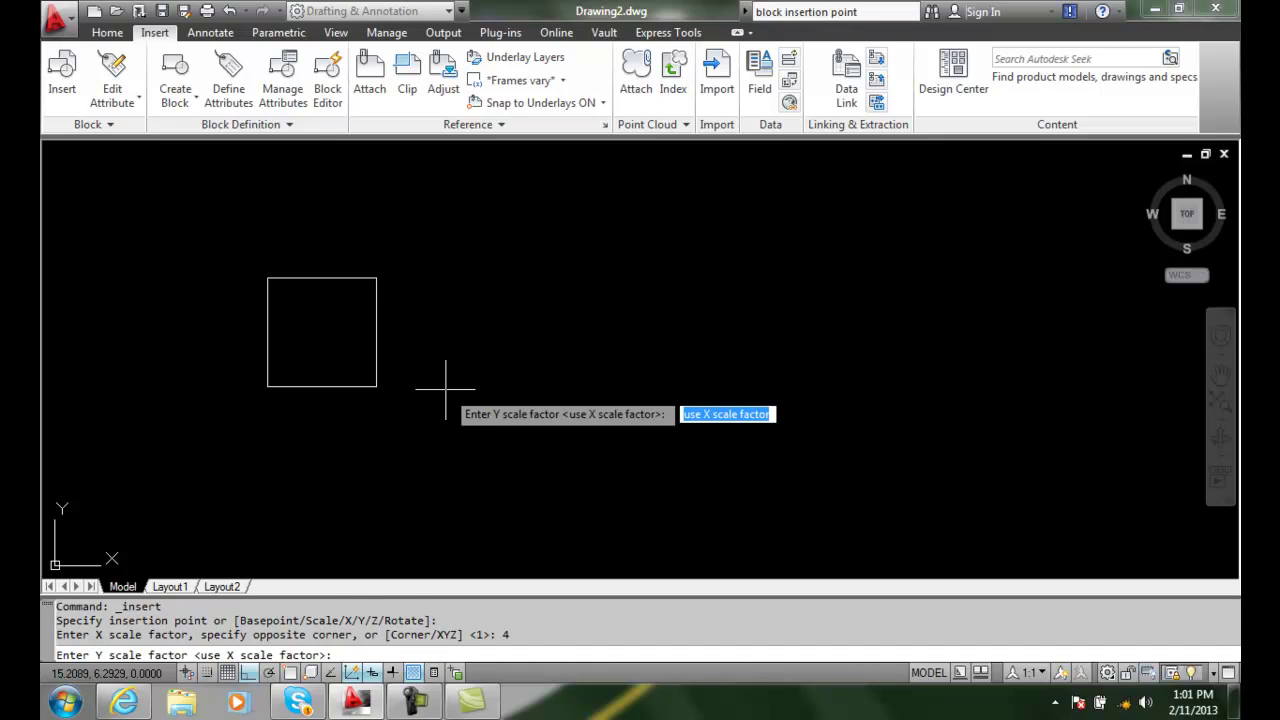
pyautogui.write('2')
pyautogui.press('Return')
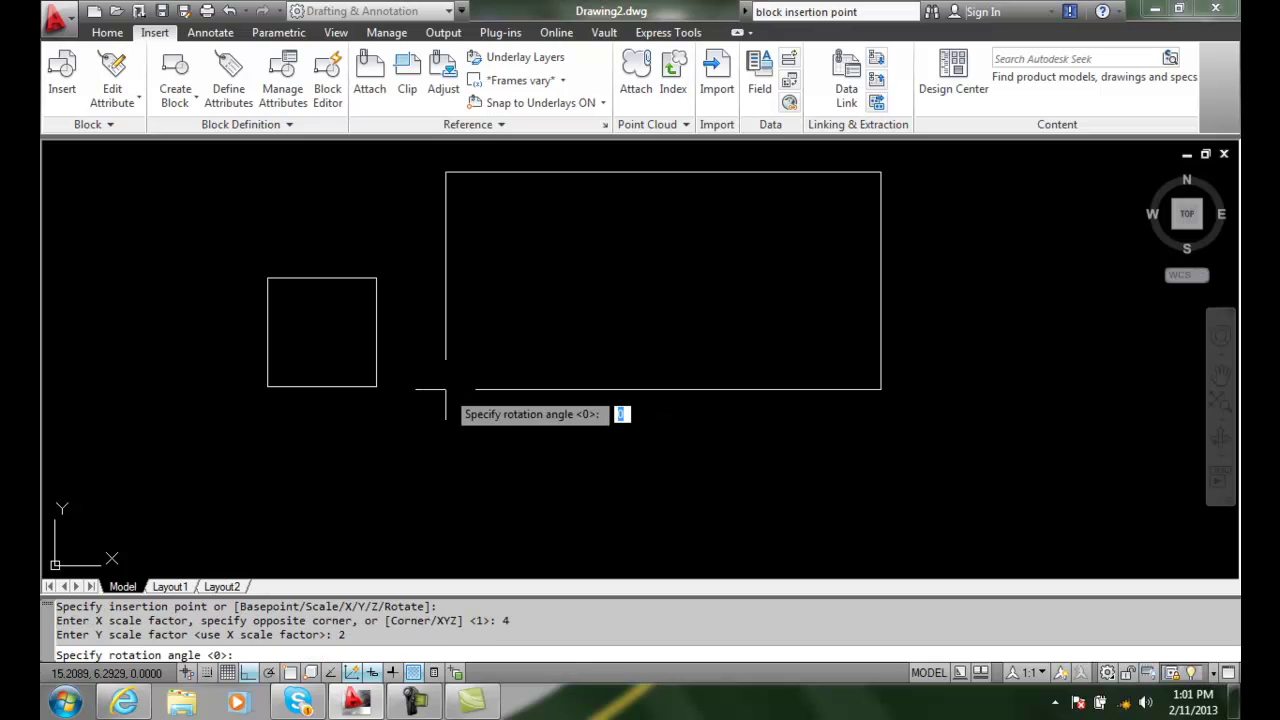
pyautogui.click(565, 387)
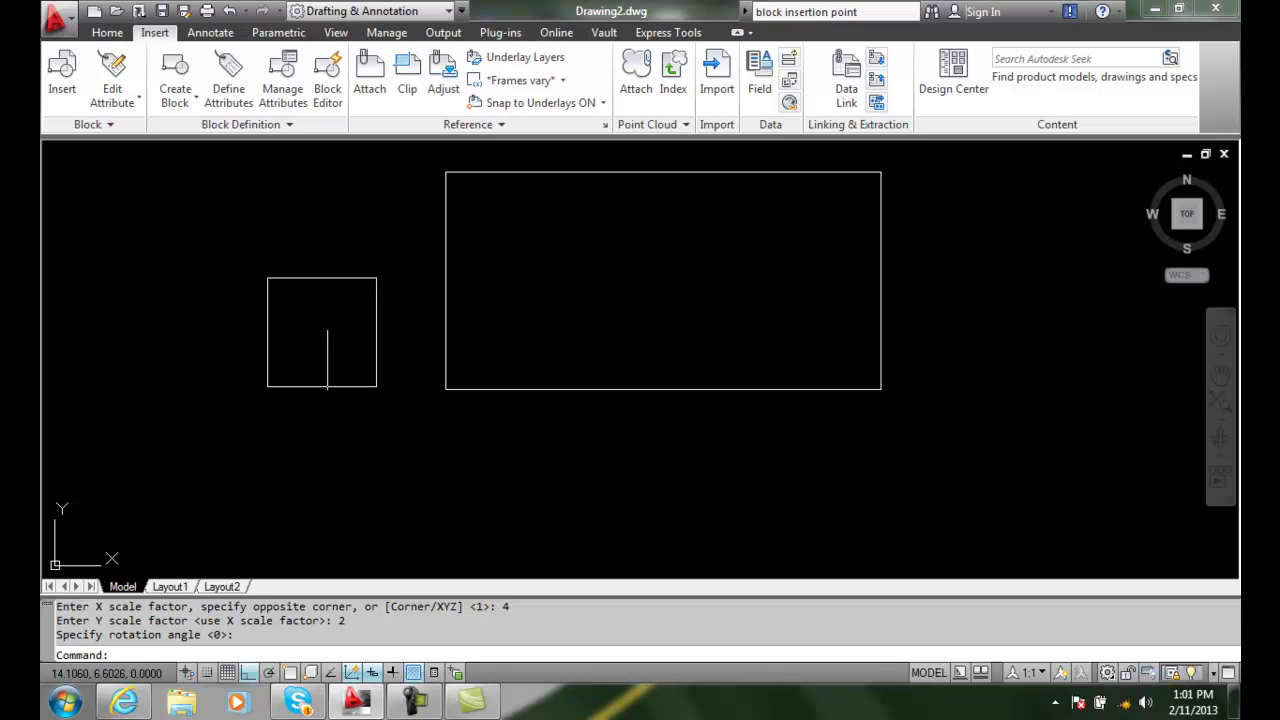
# - Insert a mirrored square block below the others at X scale -4, Y scale 2, rotation 0
pyautogui.click(60, 80)
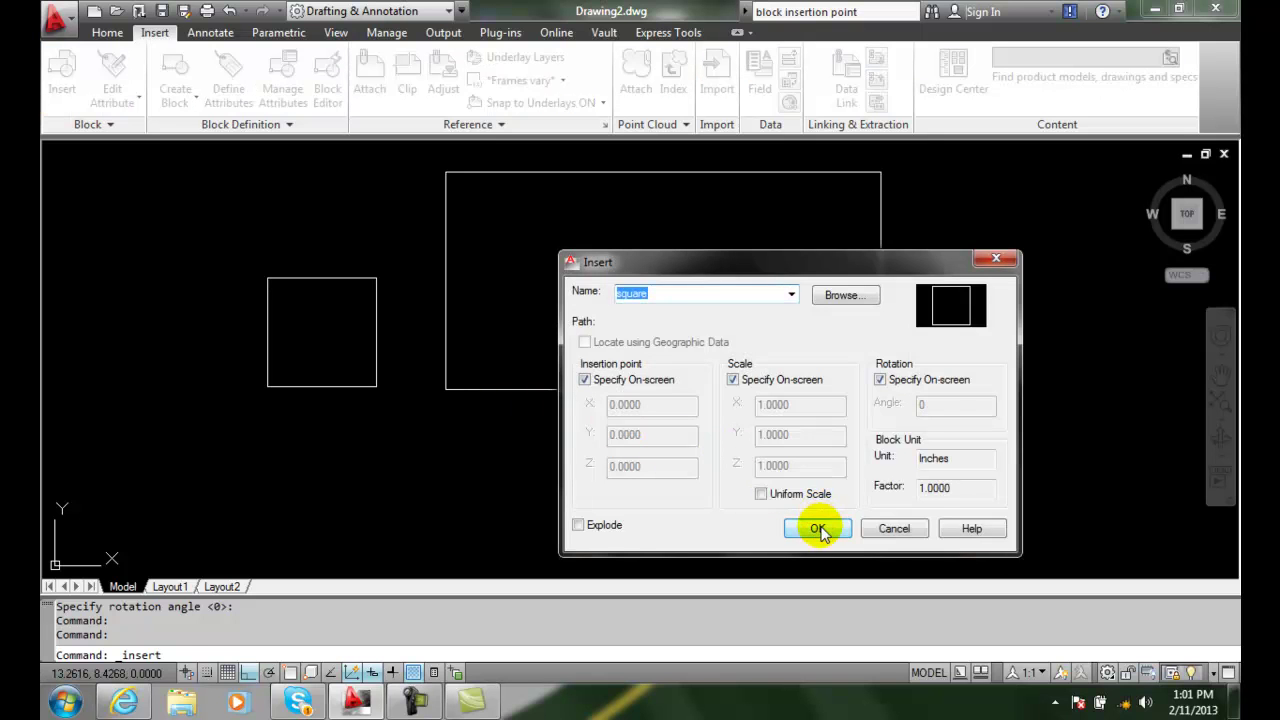
pyautogui.click(819, 528)
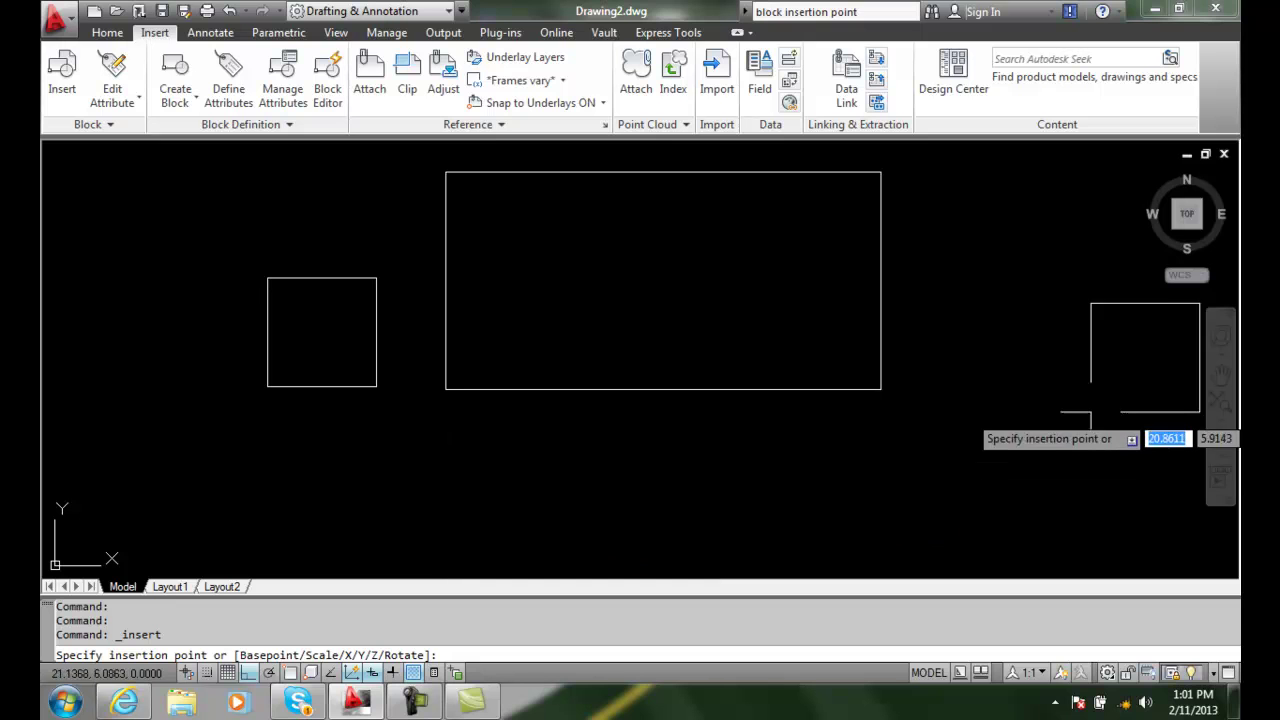
pyautogui.click(1219, 376)
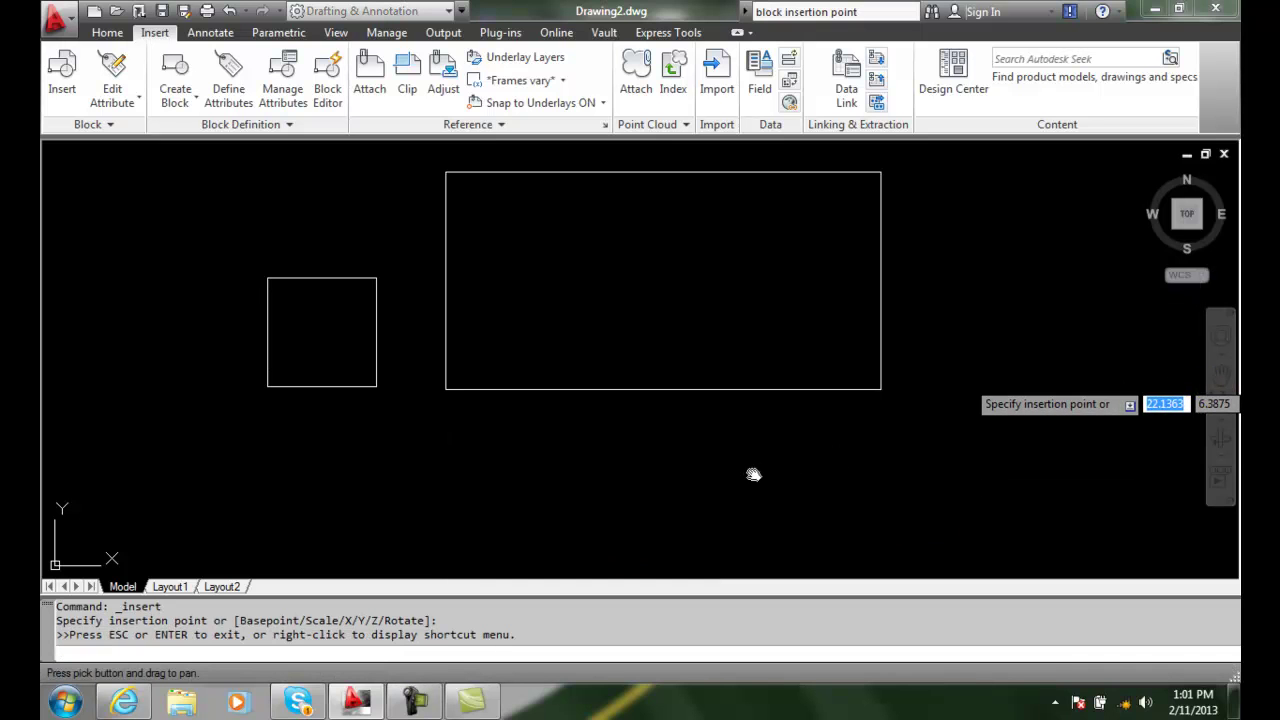
pyautogui.moveTo(752, 473); pyautogui.dragTo(748, 424)
pyautogui.press('Escape')
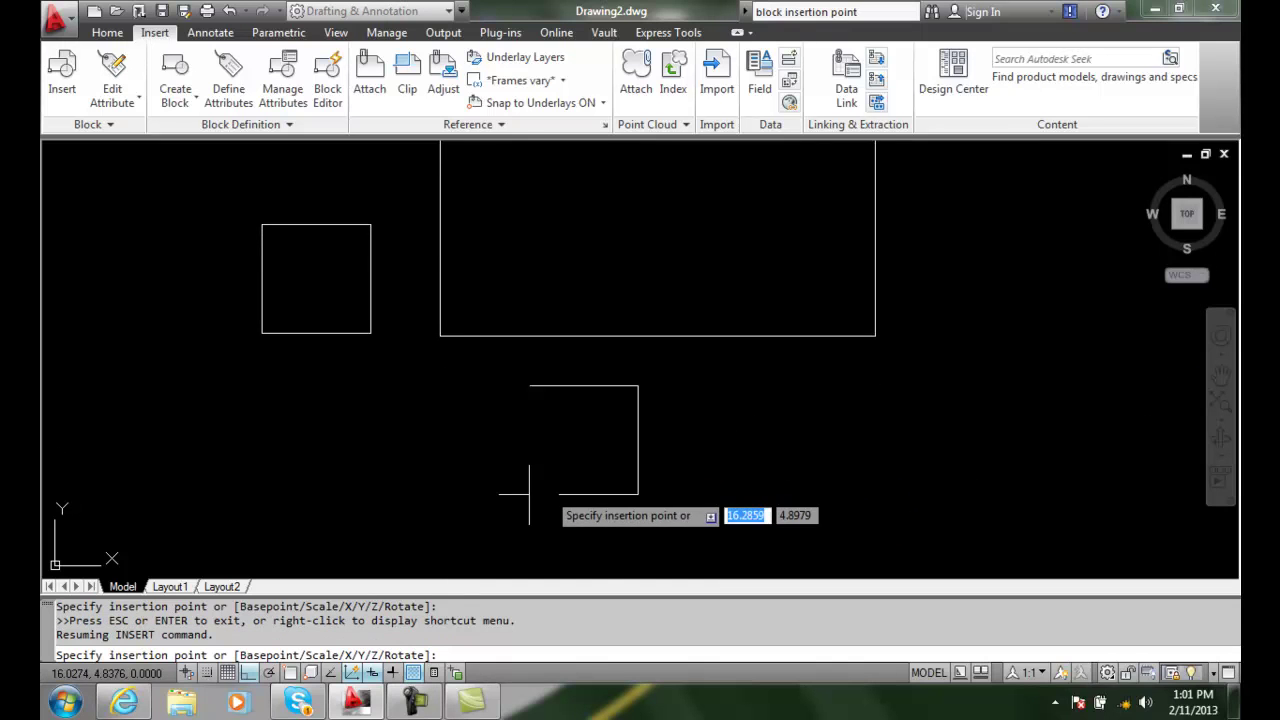
pyautogui.click(442, 543)
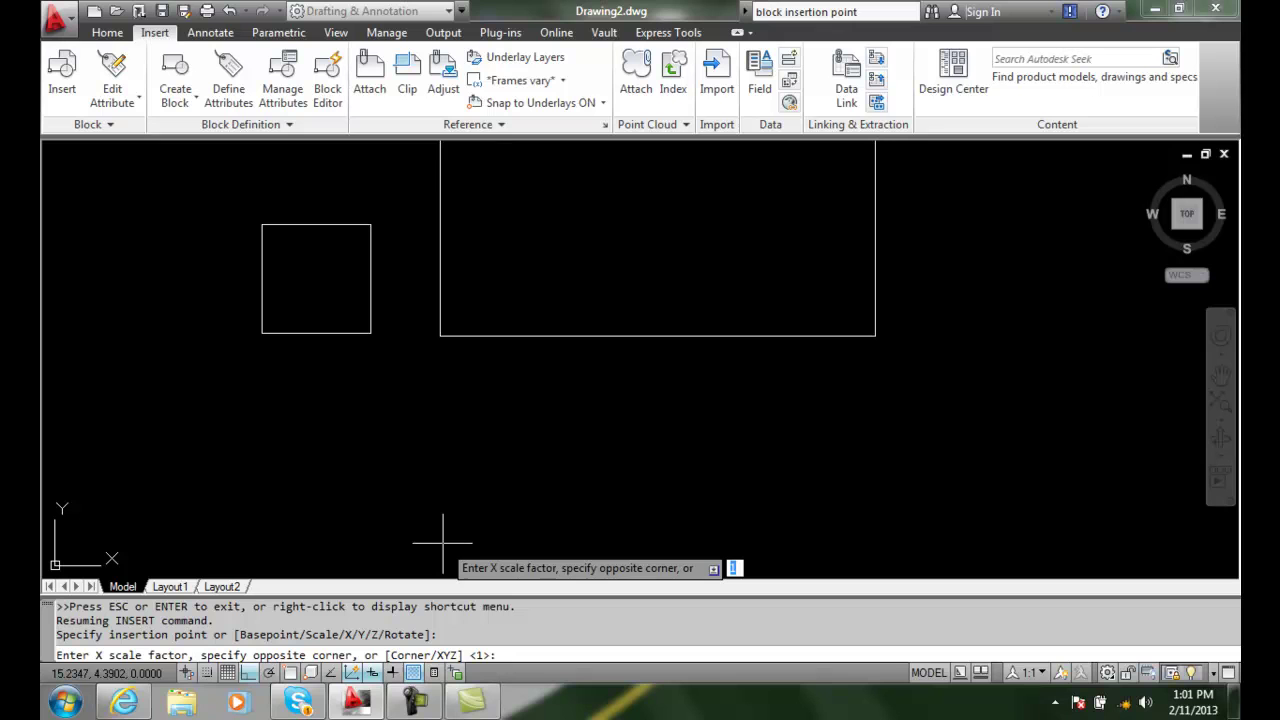
pyautogui.write('-4')
pyautogui.press('Return')
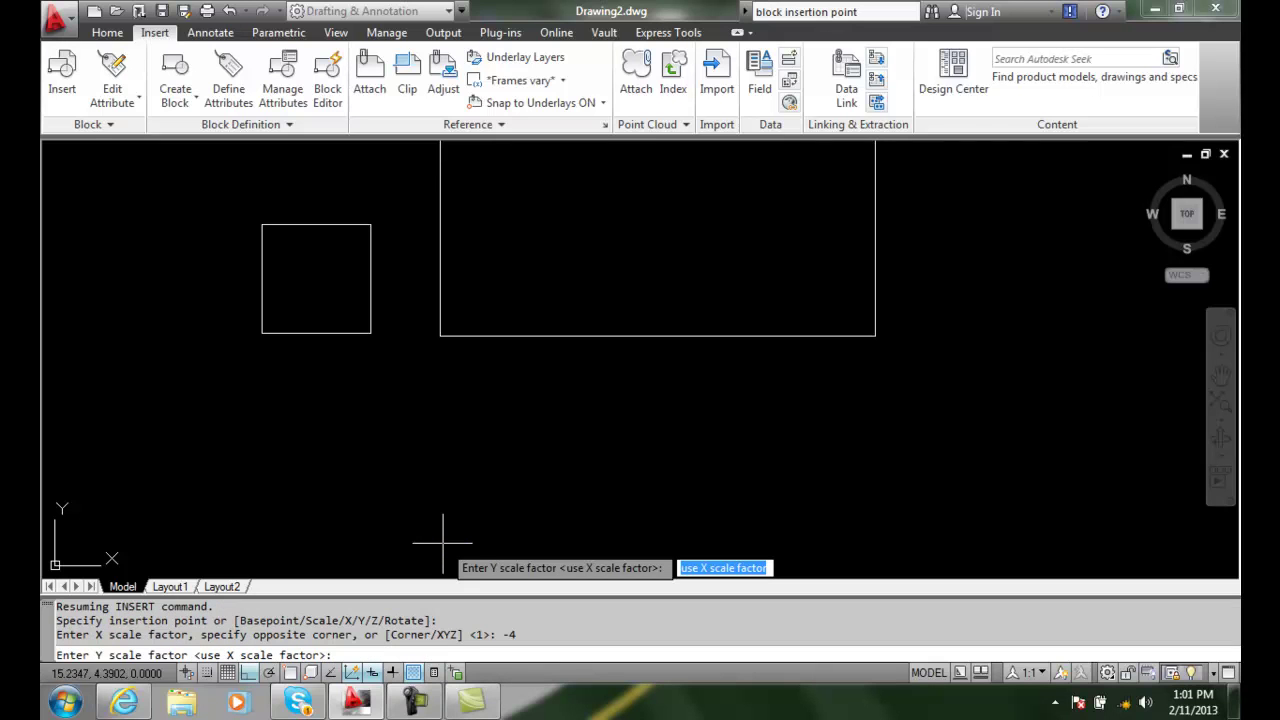
pyautogui.write('2')
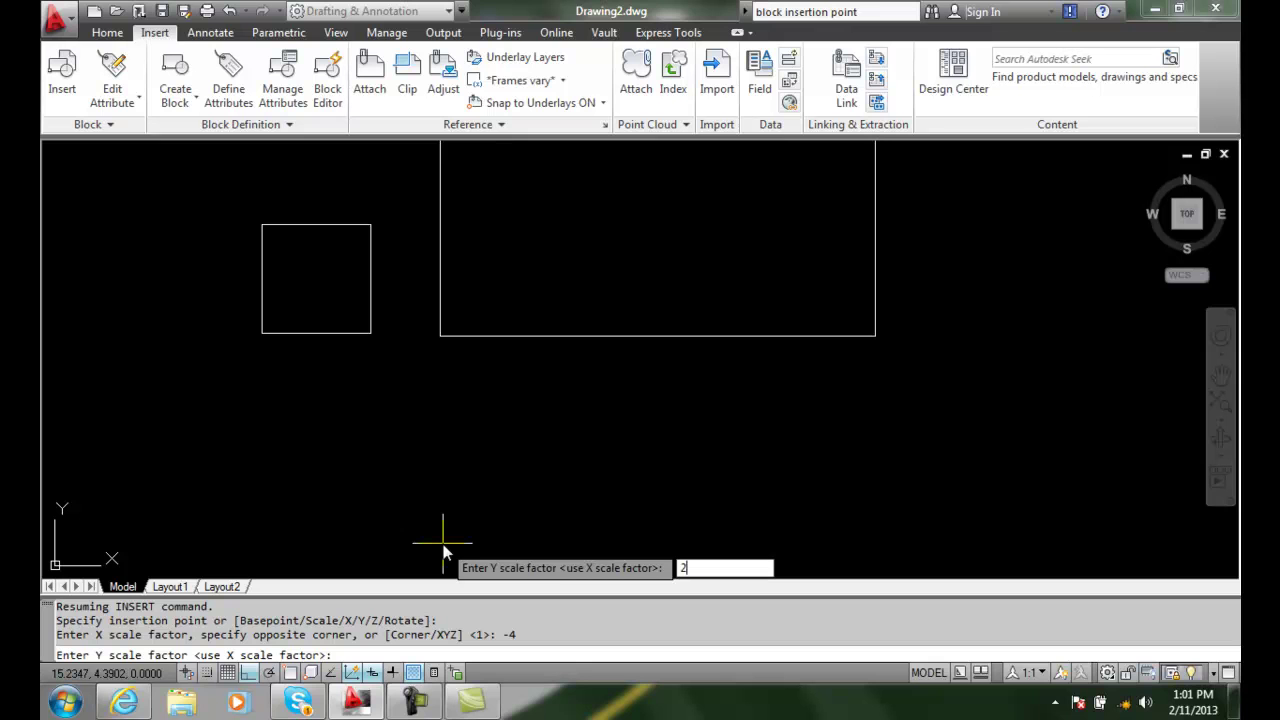
pyautogui.press('Return')
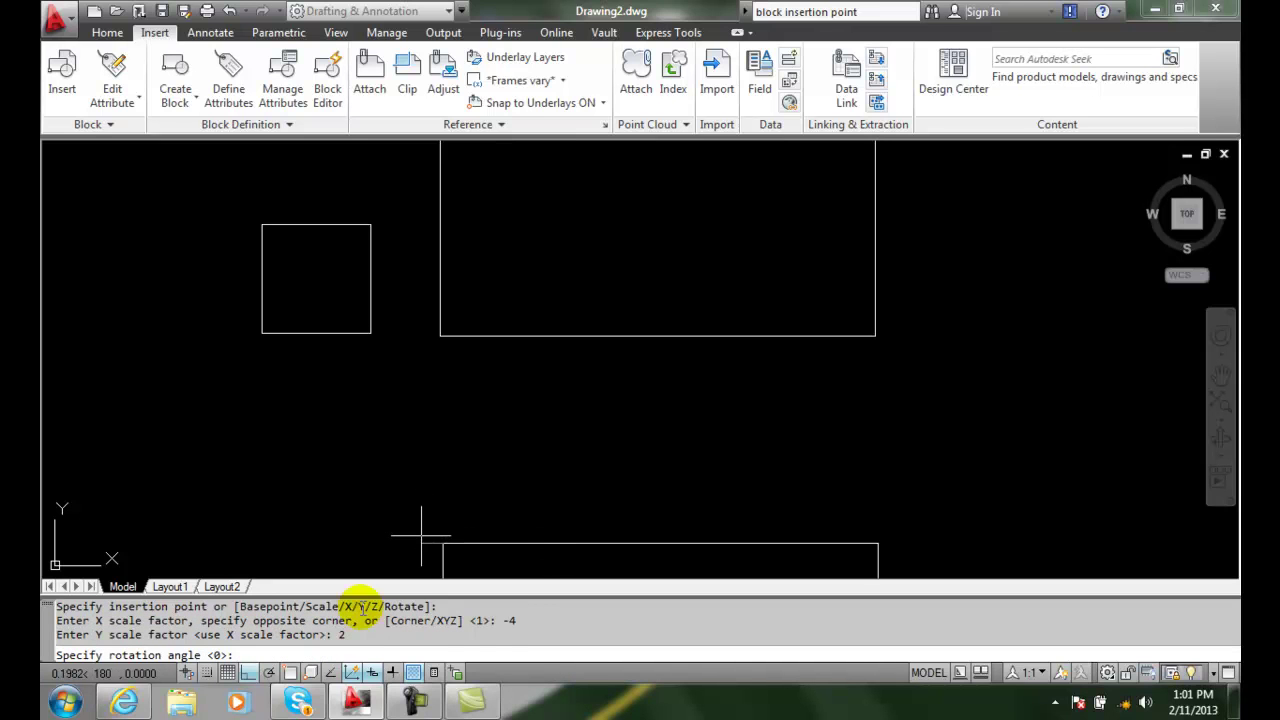
pyautogui.click(383, 500)
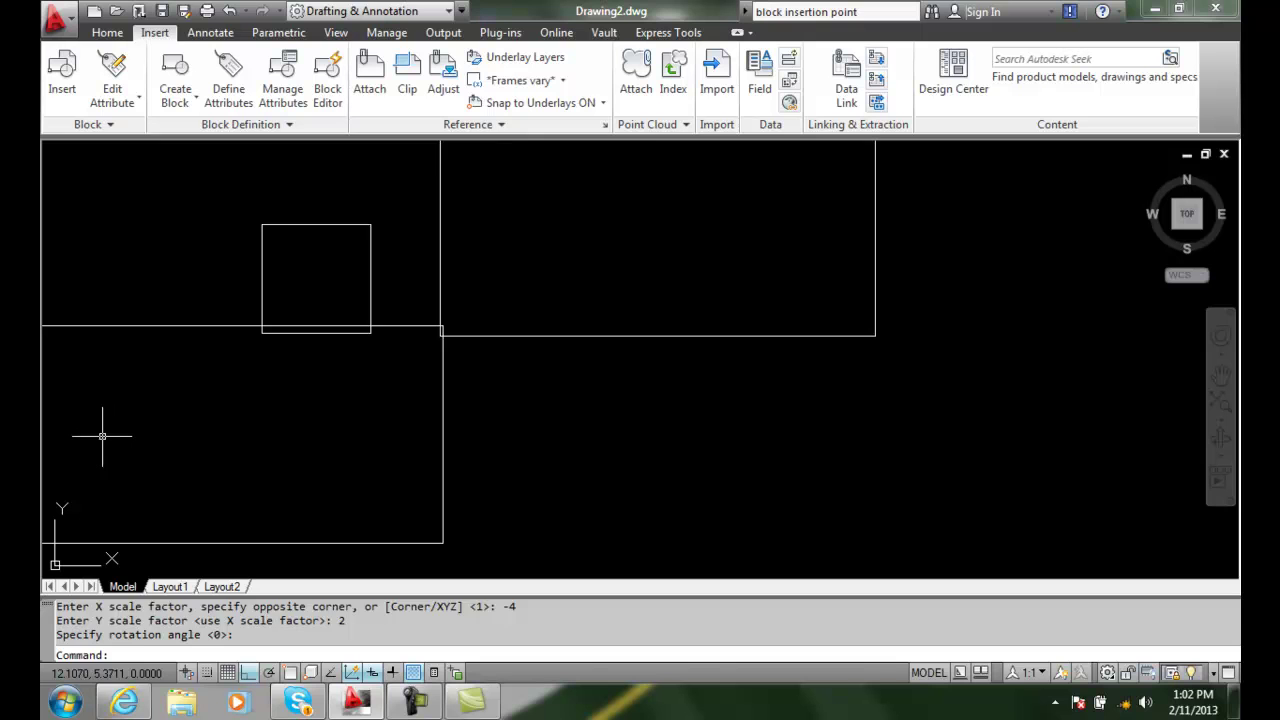
# - Erase the 4×2 and -4×2 rectangles with a crossing window, keeping the original square
pyautogui.write('e')
pyautogui.press('Return')
pyautogui.click(555, 407)
pyautogui.click(412, 282)
pyautogui.press('Return')
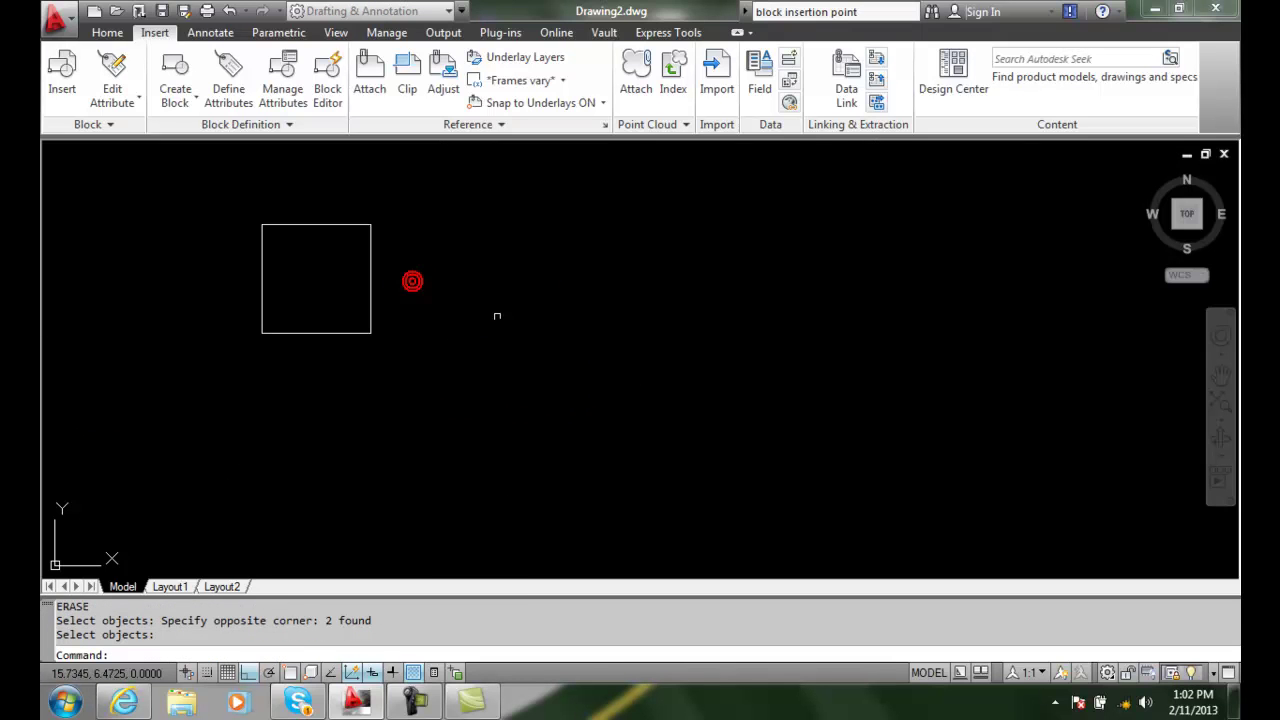